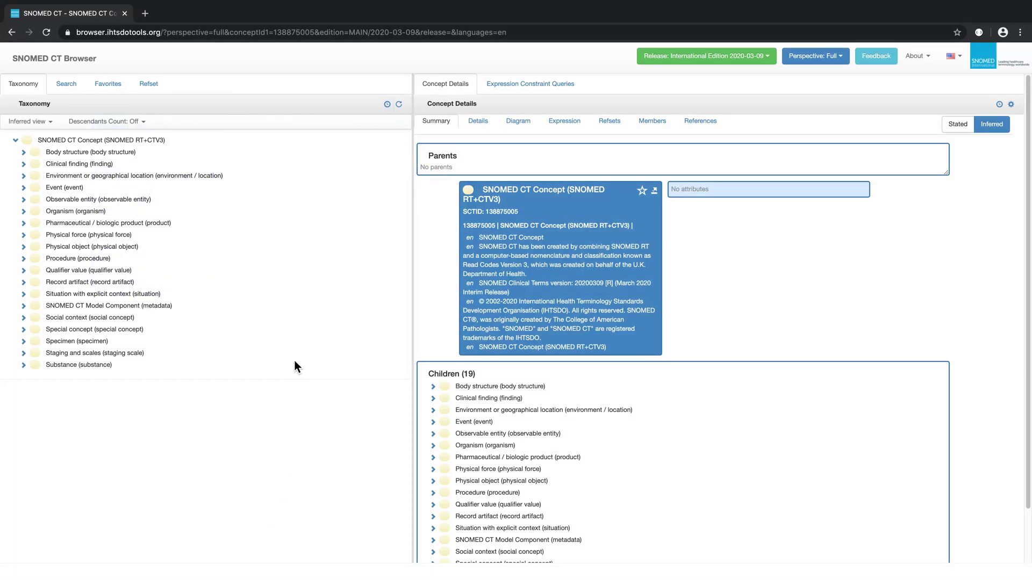
Step: Search the partial words 'pneu vir', giving 38 matches led by Viral pneumonia (disorder)
click(70, 84)
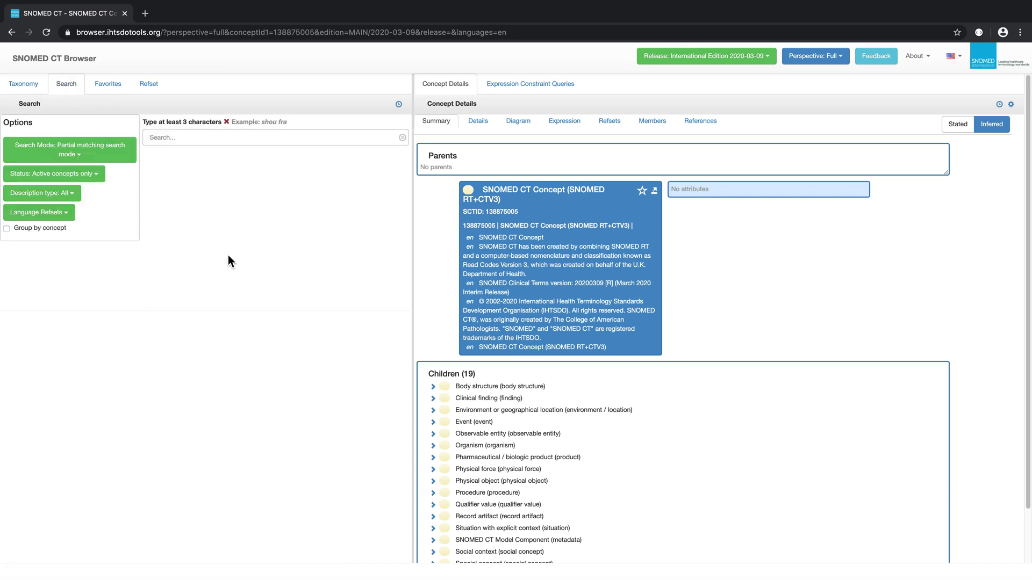
click(187, 137)
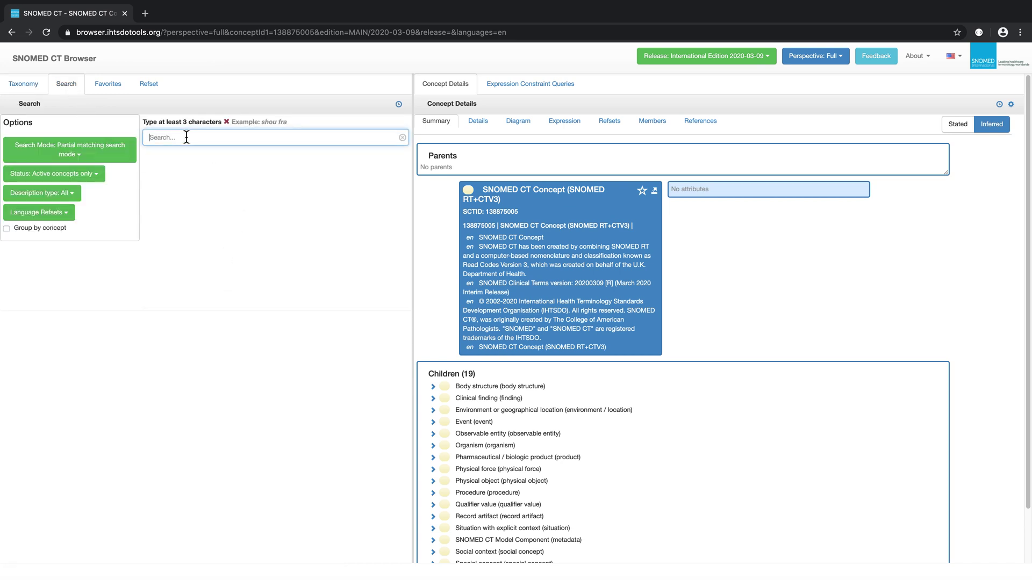
text(pneu)
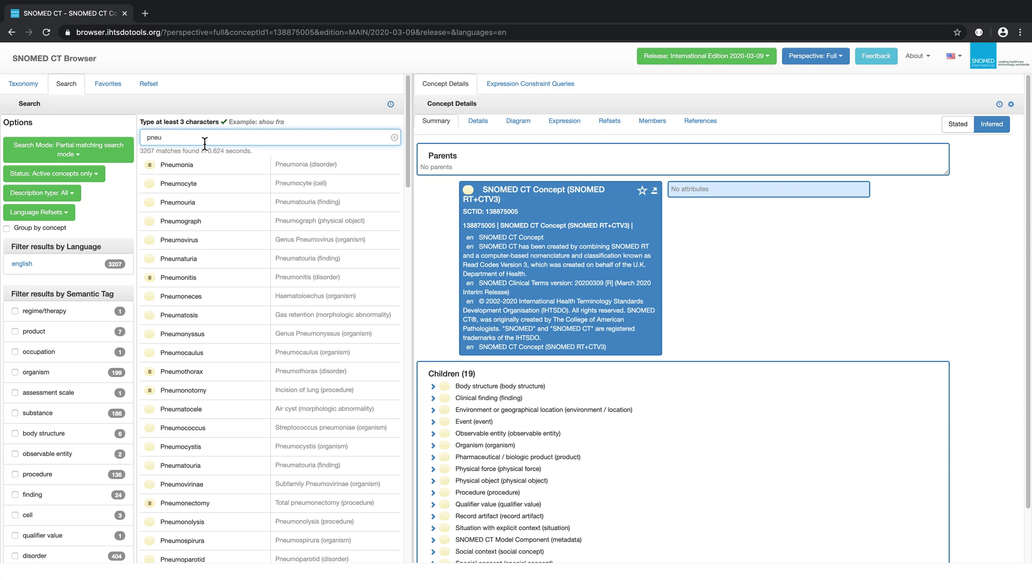
text(vir)
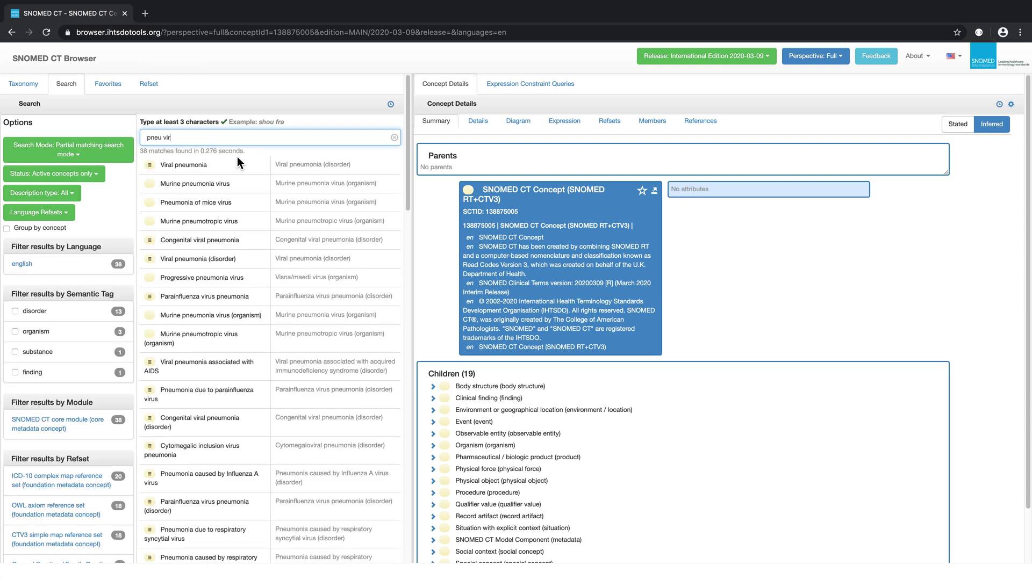
triple_click(156, 139)
click(207, 144)
Step: Replace the query with 'frac' to list 7799 fracture-related matches
triple_click(207, 144)
key(BackSpace)
text(frac)
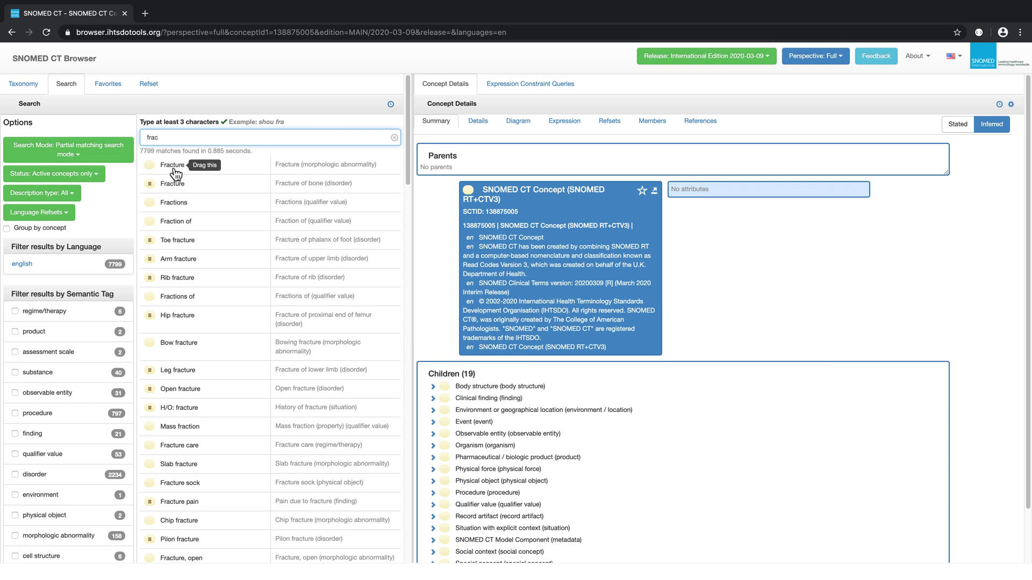
double_click(154, 139)
click(209, 141)
Step: Open Fracture of bone (disorder), then search 'pneu v' again
click(172, 184)
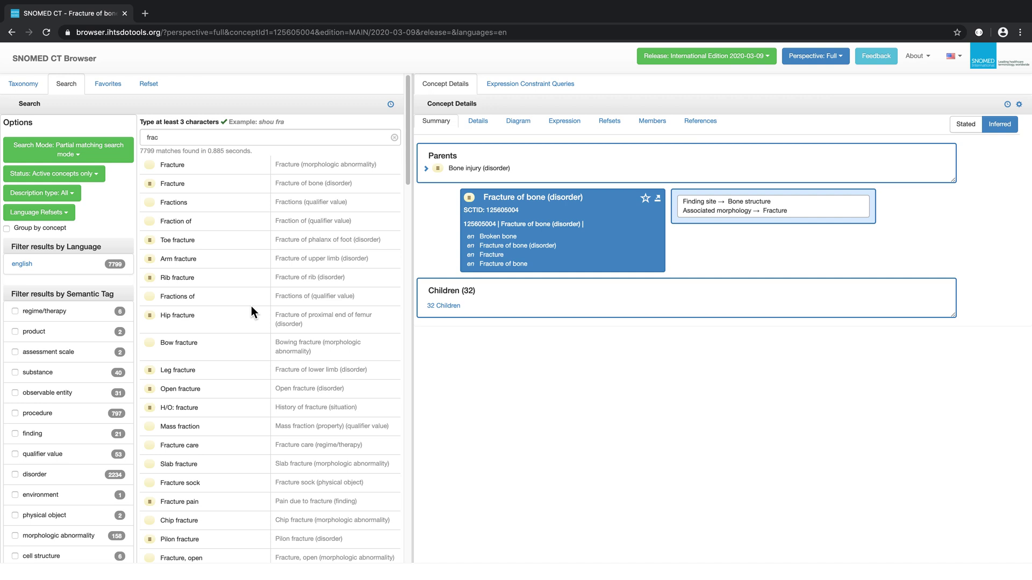
click(209, 138)
key(BackSpace)
key(BackSpace)
key(BackSpace)
key(BackSpace)
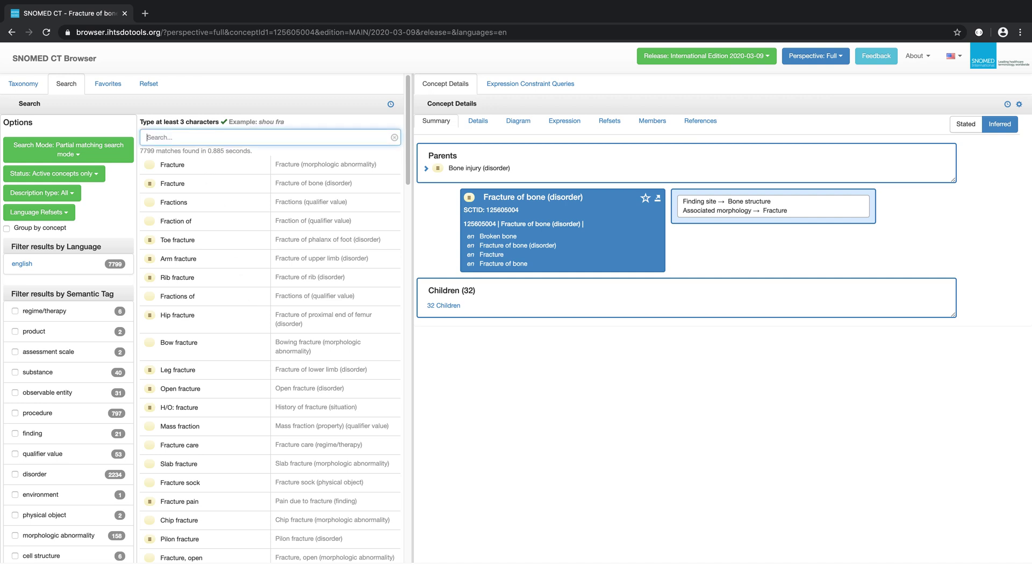
text(pneu vir)
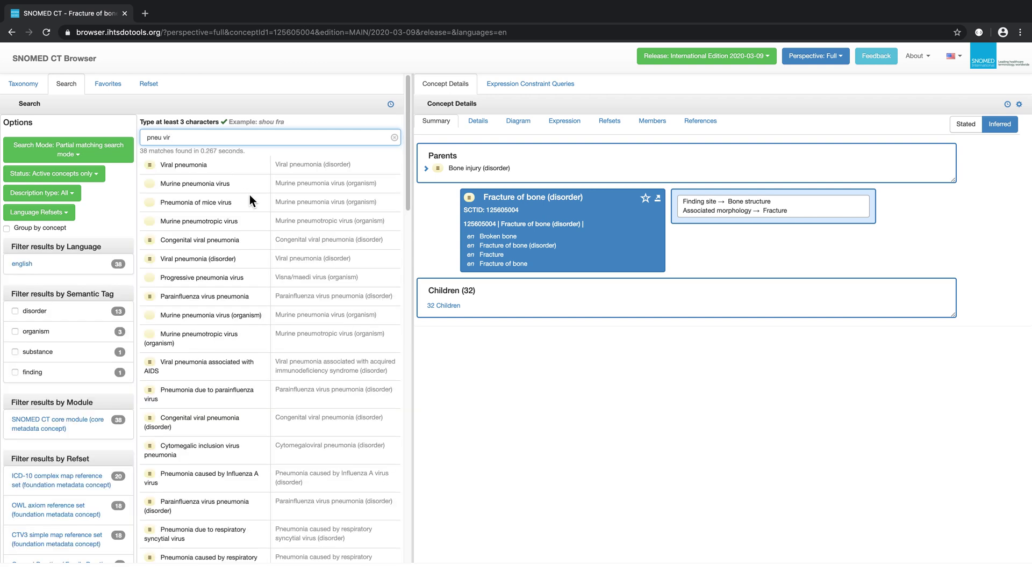
Step: Group the results by concept, reducing 38 matches to 18
double_click(142, 152)
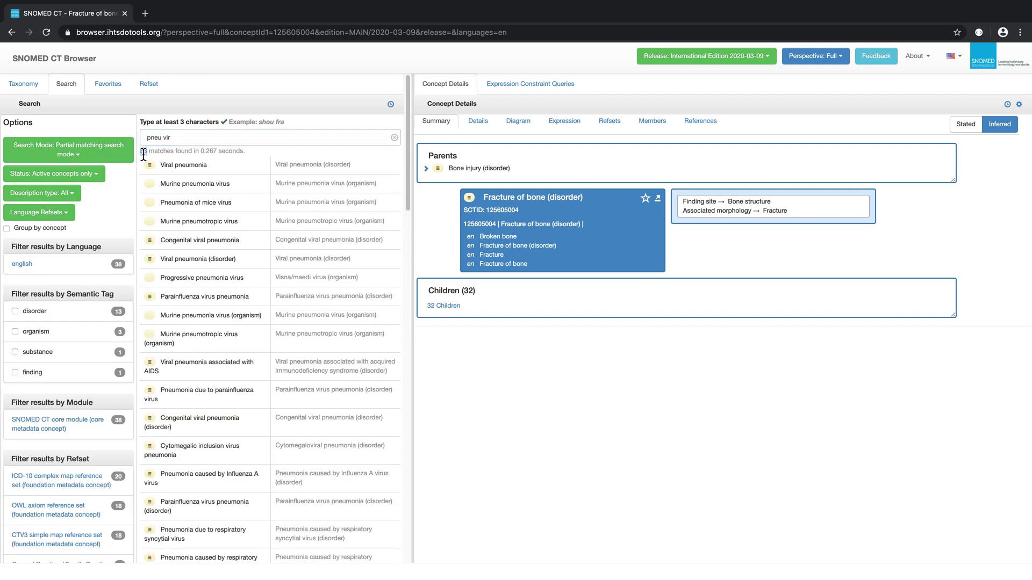
click(6, 228)
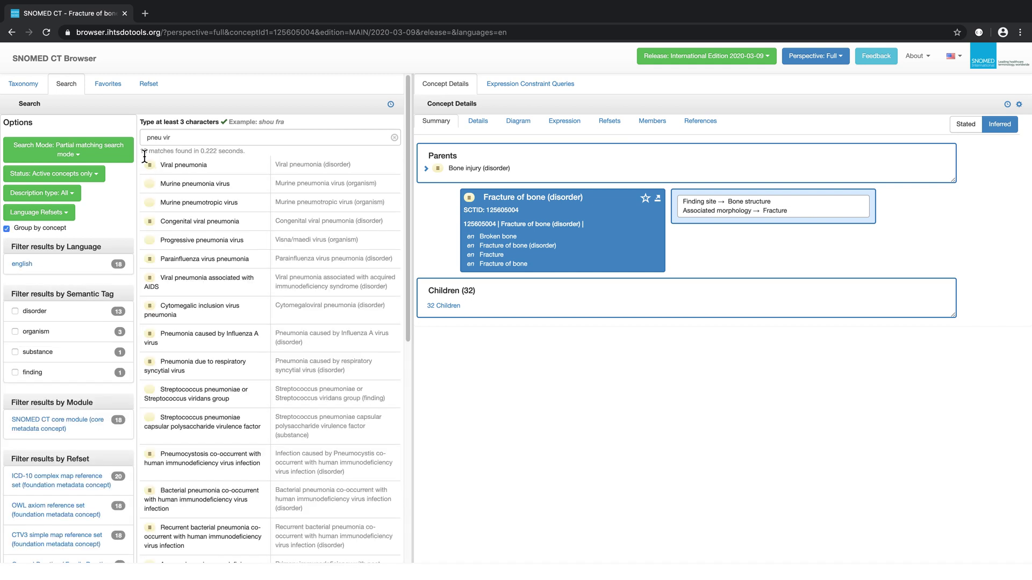
double_click(149, 155)
Step: Ungroup results back to 38 matches, review the search modes, and show the status choices
click(7, 229)
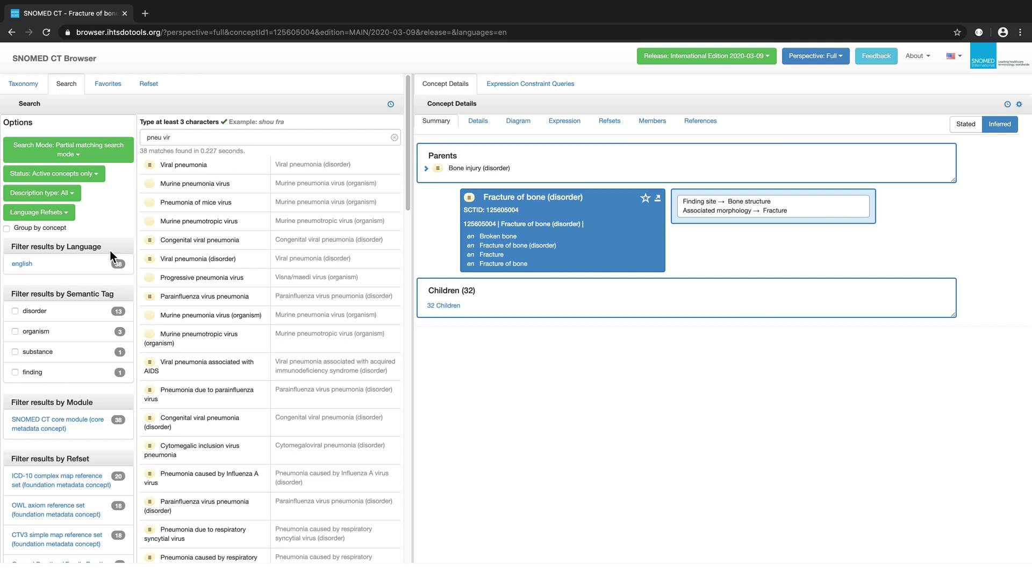
click(84, 160)
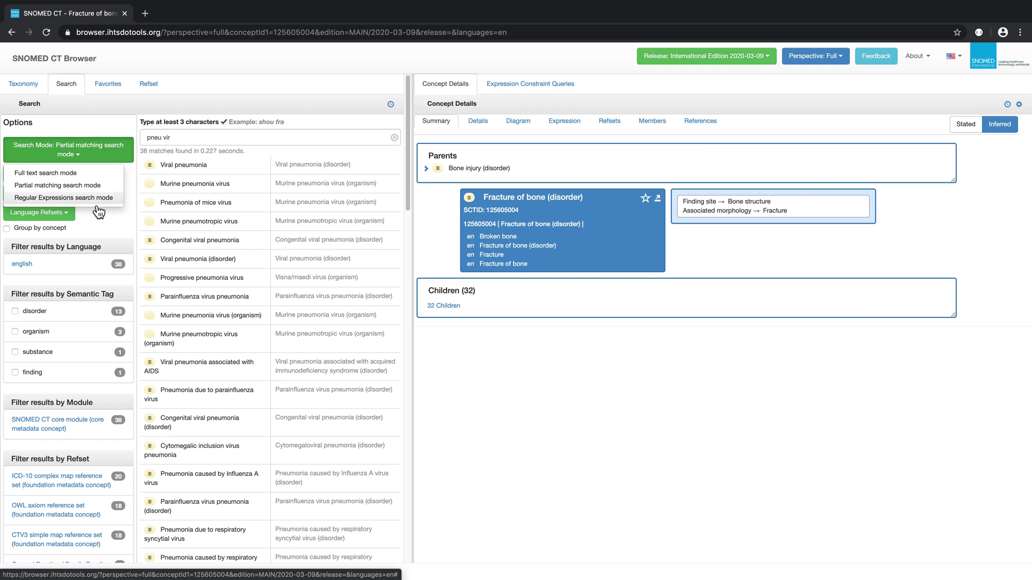
click(116, 128)
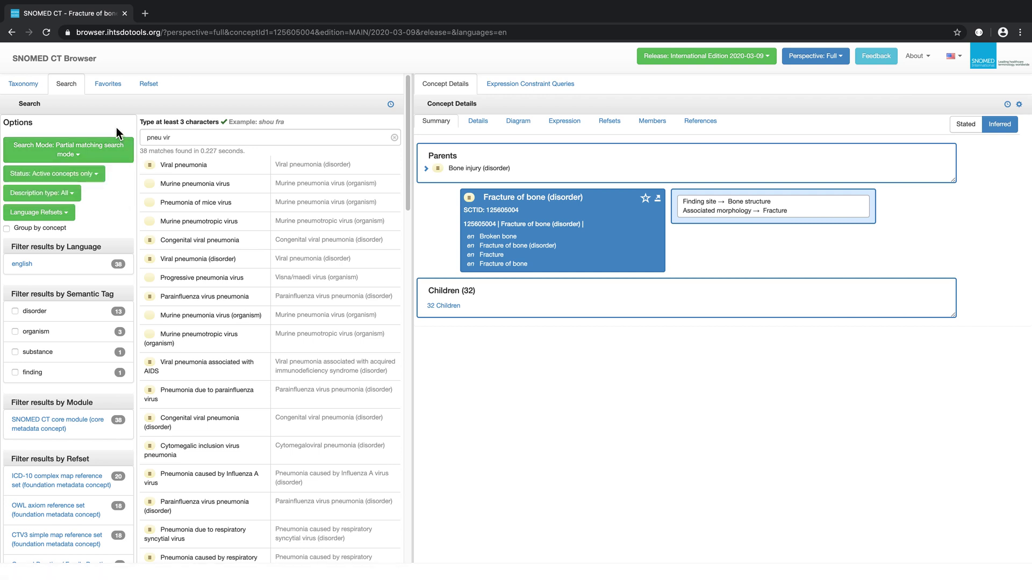
click(102, 183)
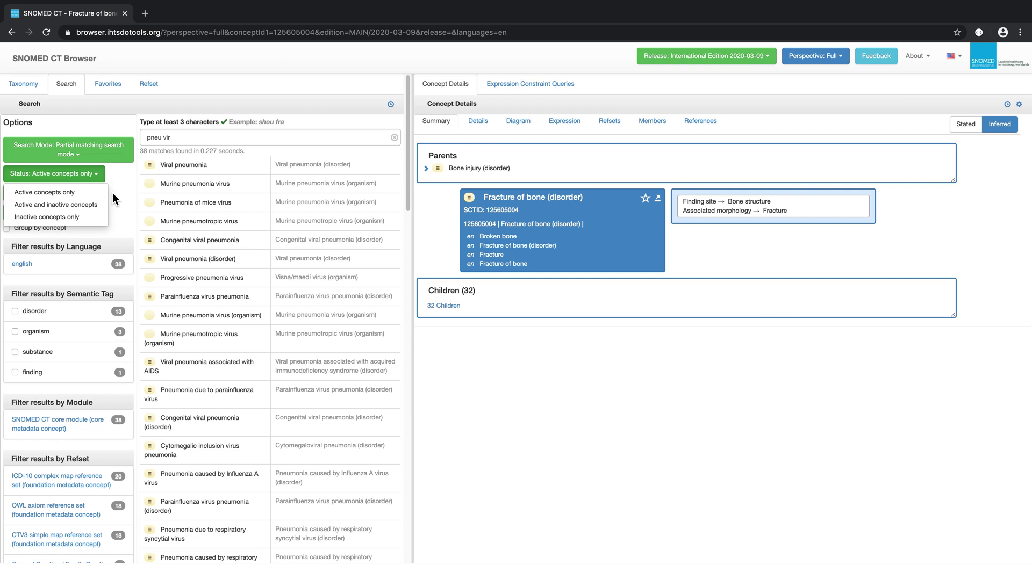
Step: Search 'frac' including inactive concepts (10846 matches), then restrict to active concepts (7799)
triple_click(172, 139)
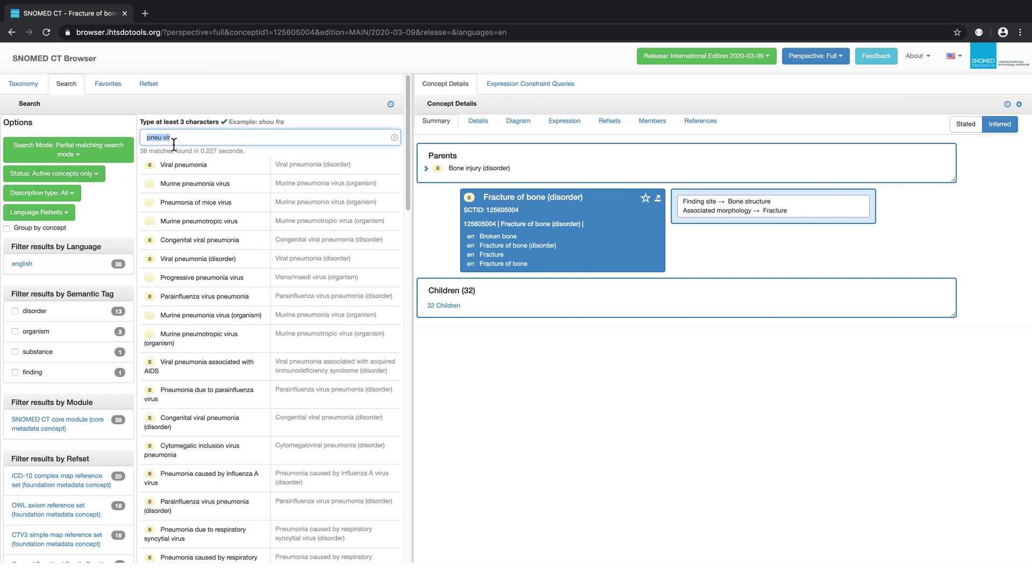
text(frac)
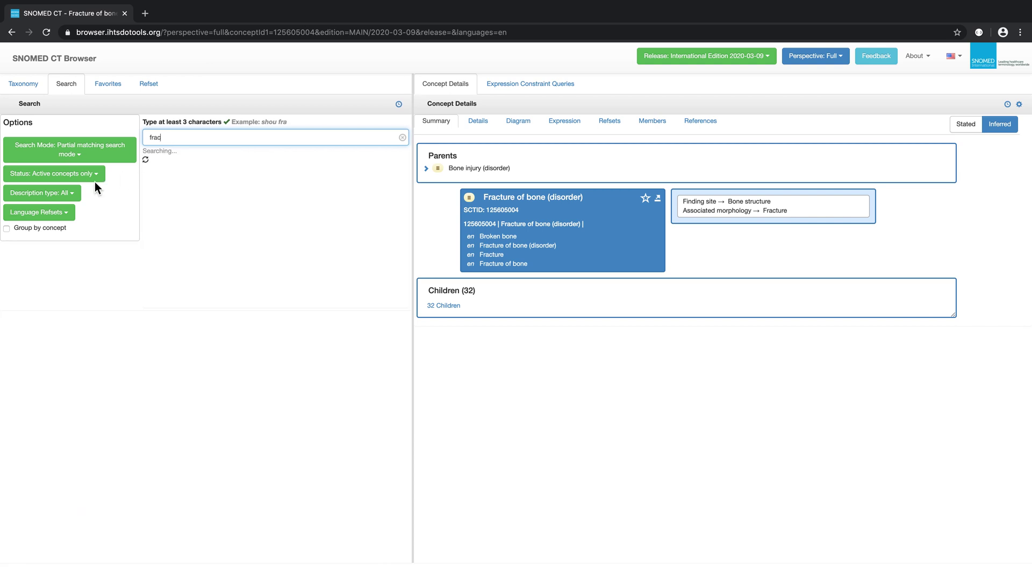
click(94, 178)
click(76, 208)
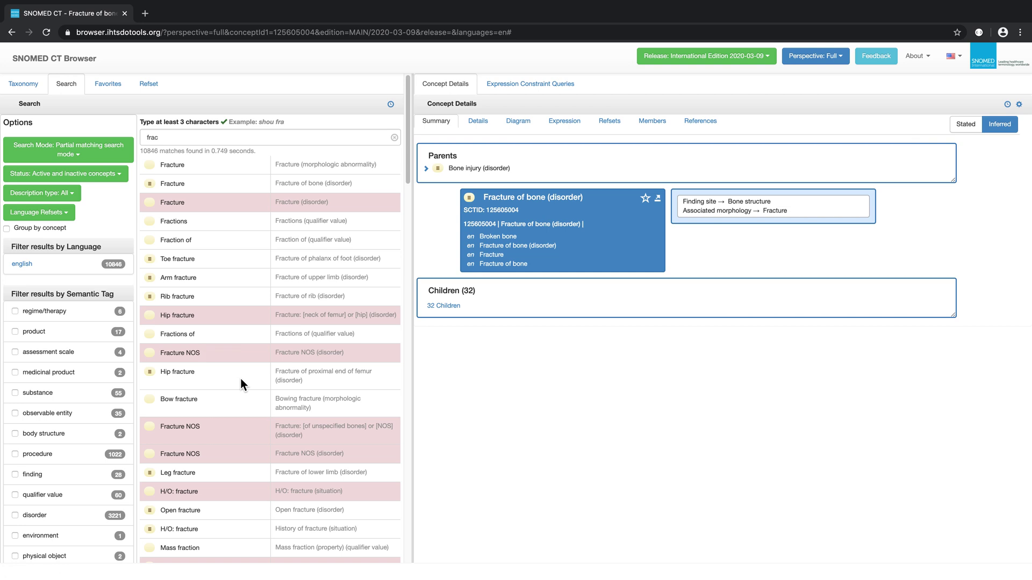
click(119, 174)
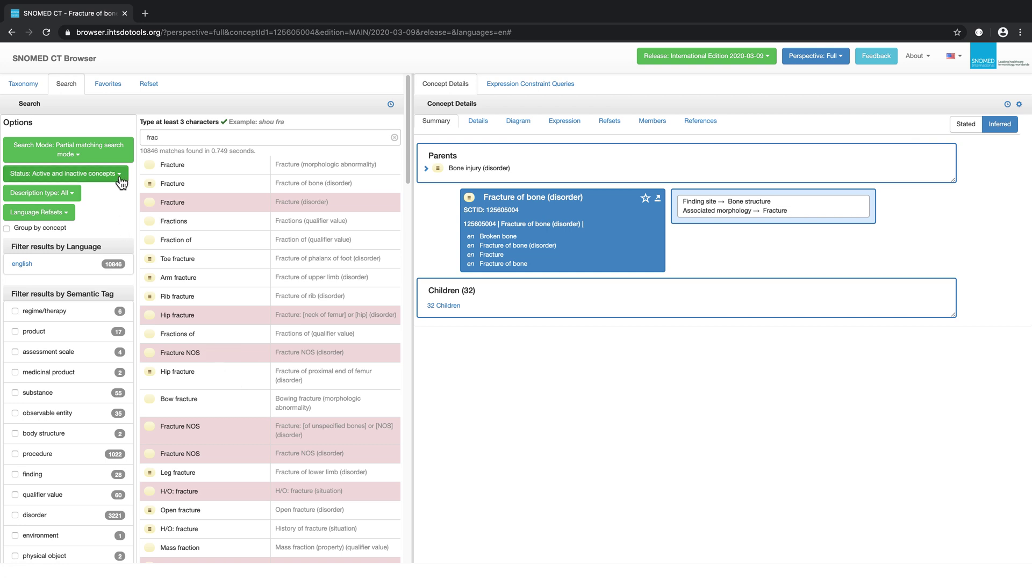
click(81, 194)
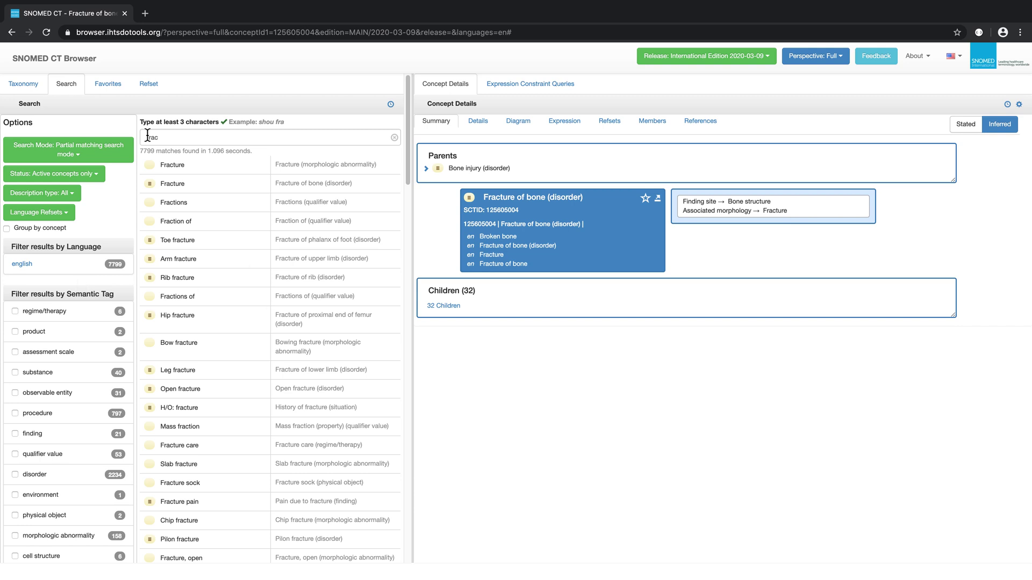
Step: Search 'left ankle' and try the procedure semantic-tag filter, which shows 45 matches
double_click(166, 139)
text(left ankle)
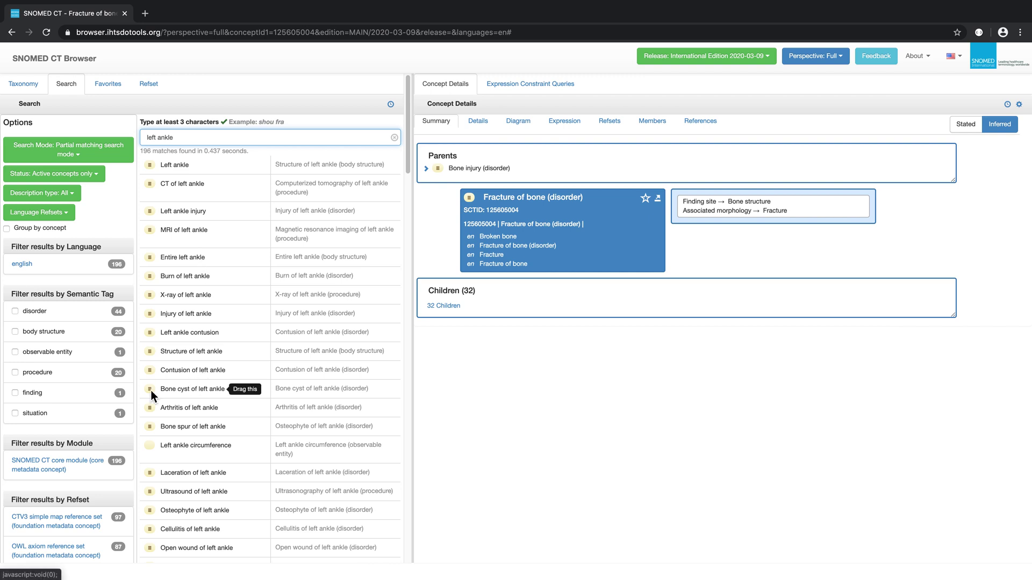
click(15, 373)
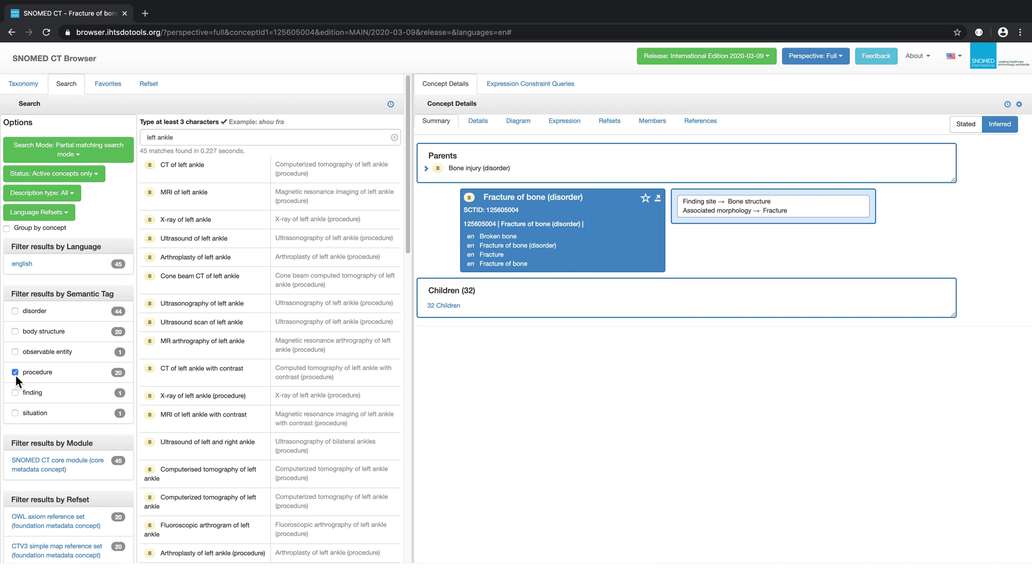
double_click(143, 154)
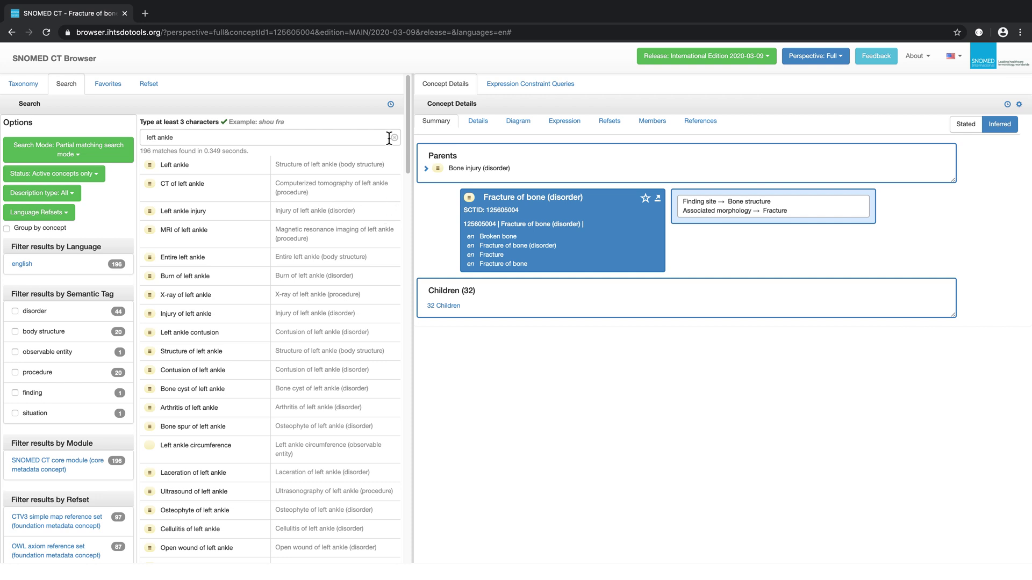
Step: Check the search history, then look up SCTID 19829001 to find Lung disorder
click(393, 108)
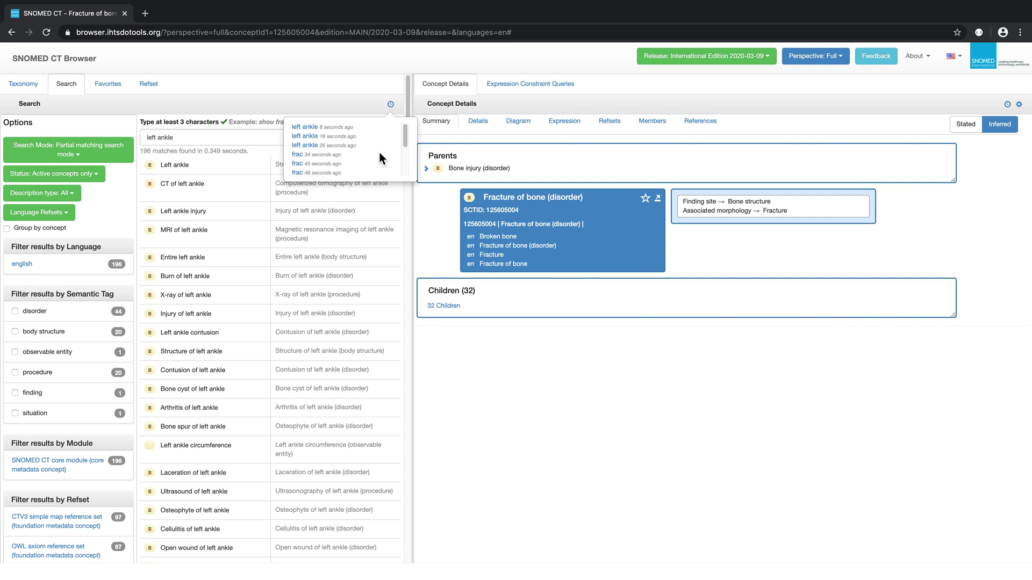
click(395, 108)
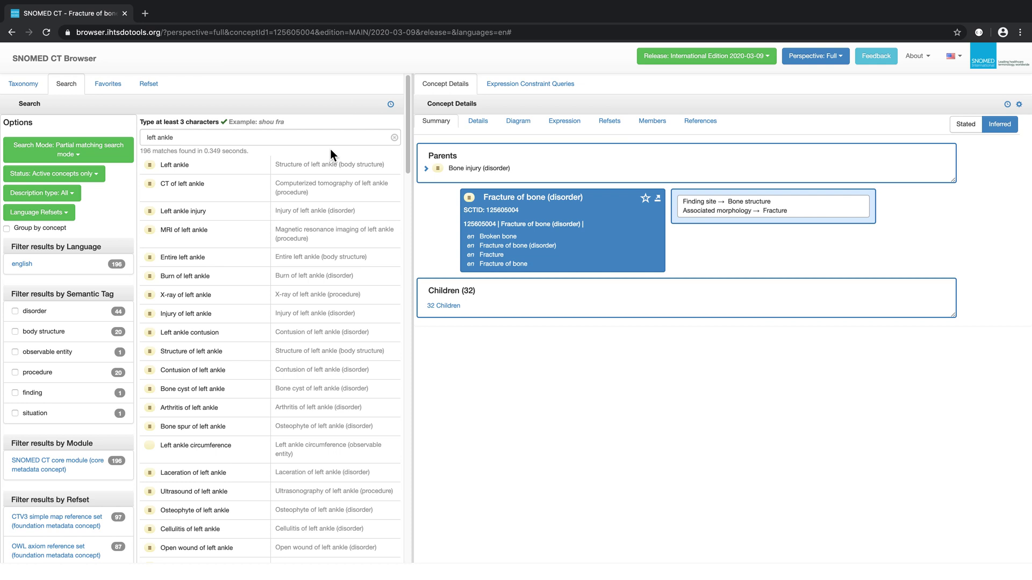
triple_click(231, 140)
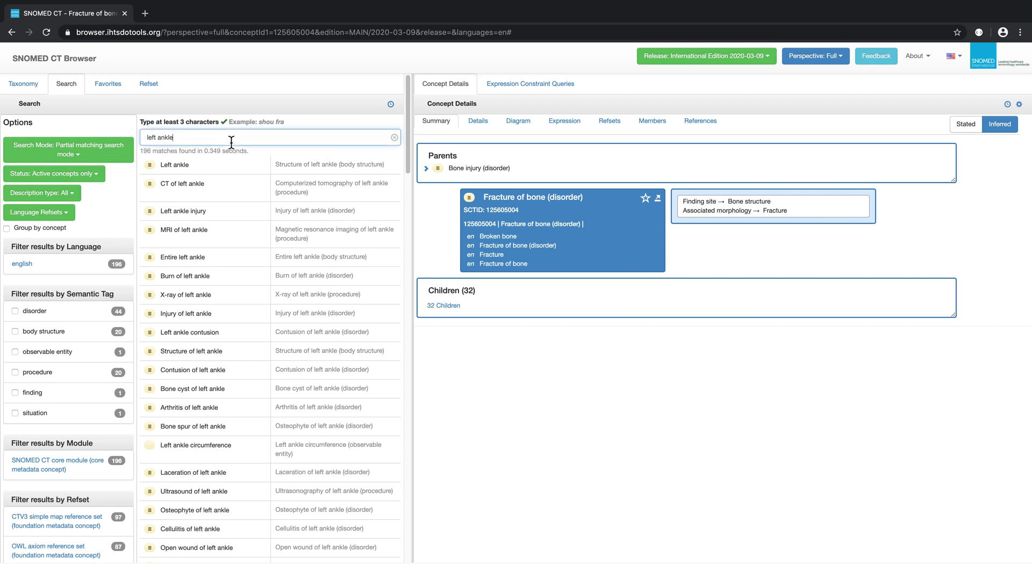
key(BackSpace)
text(19829001)
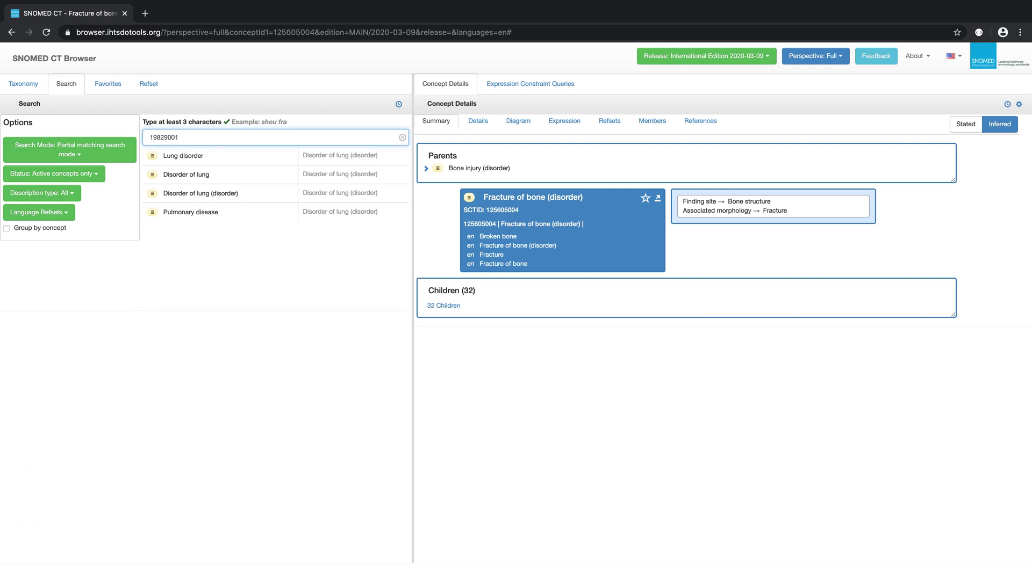